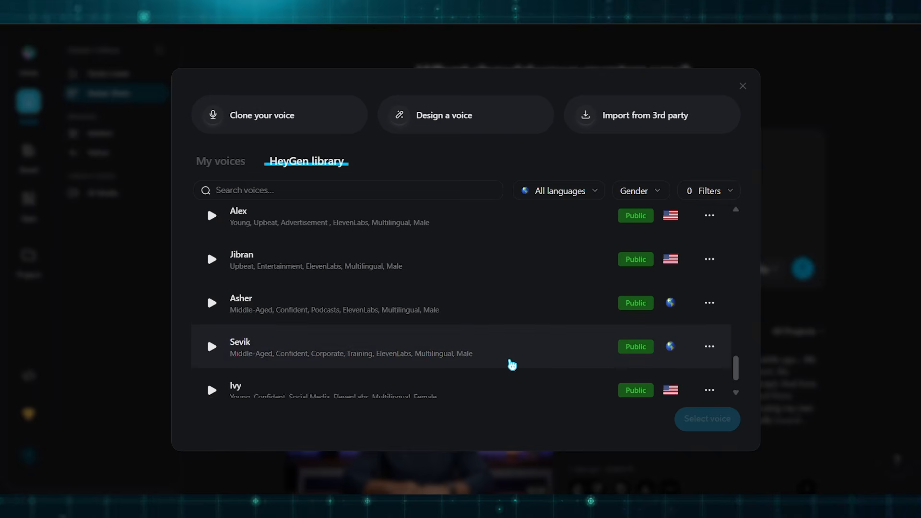
Browse the public voices in the HeyGen library and the languages available for filtering them.
drag(734, 322, 722, 164)
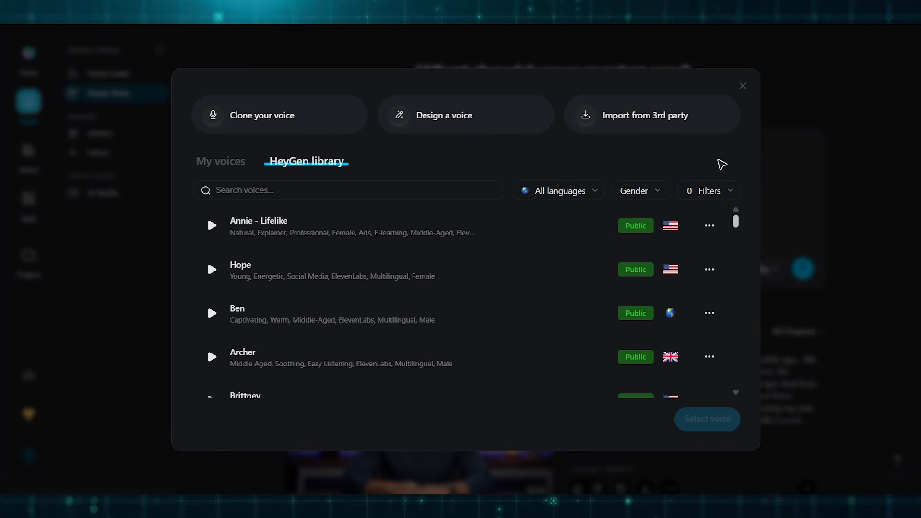
scroll(448, 321, down, 5)
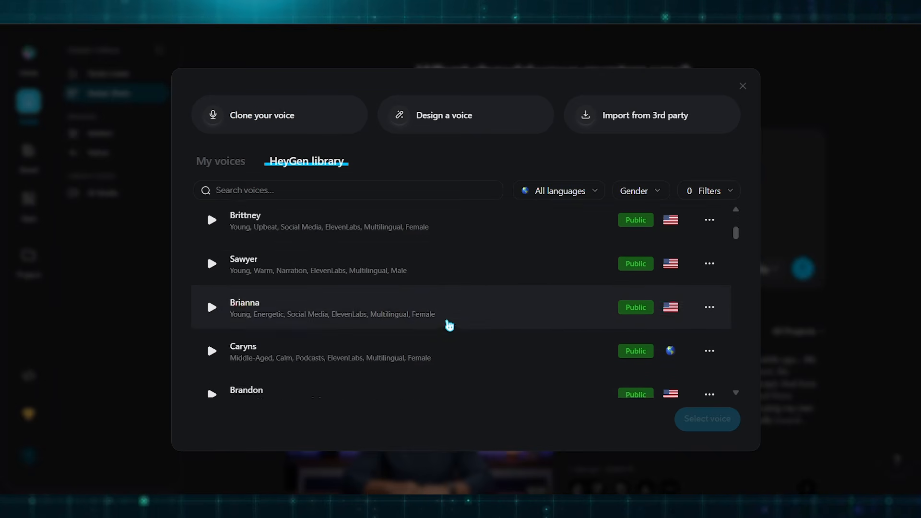
scroll(453, 320, down, 15)
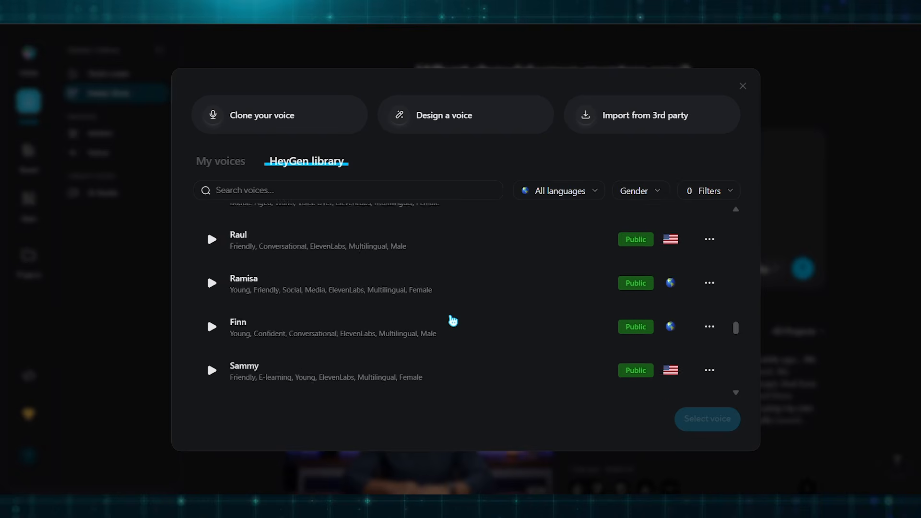
scroll(453, 320, down, 3)
click(741, 87)
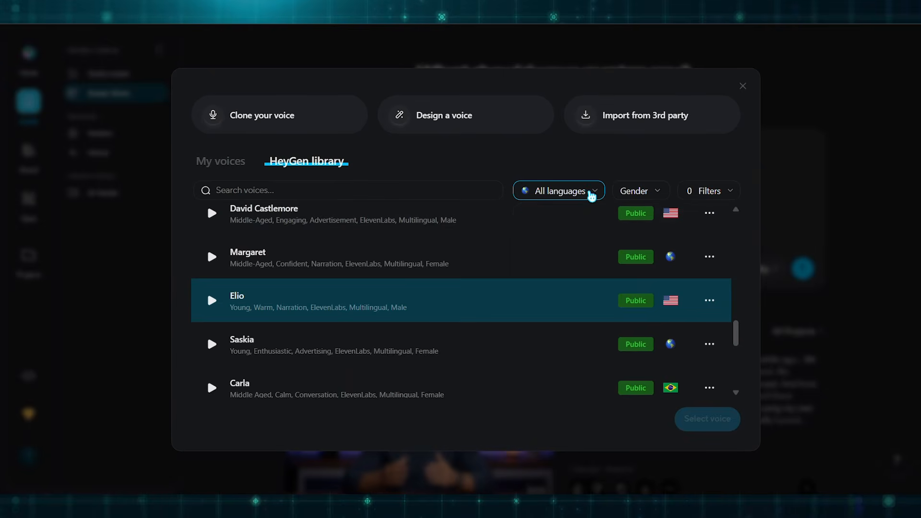
click(590, 191)
scroll(578, 331, down, 8)
scroll(581, 345, down, 10)
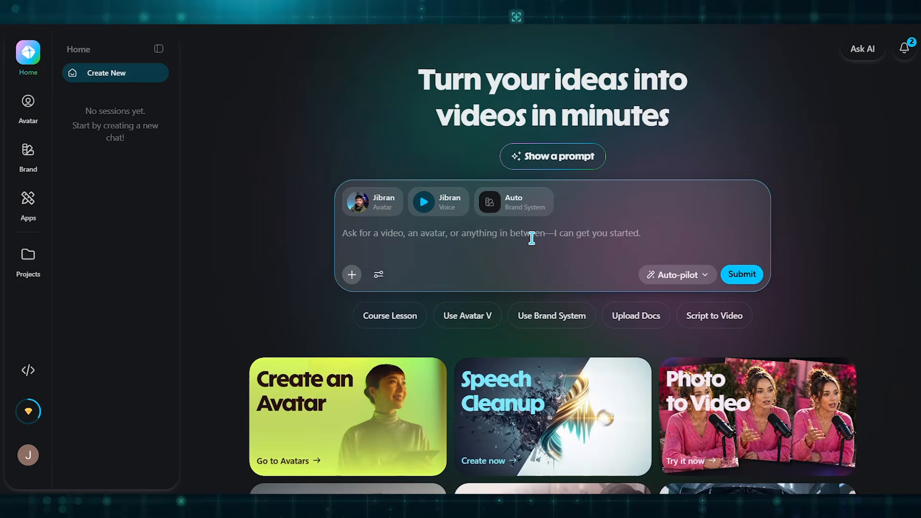
Enter a video prompt about AI changing how content gets made, announcing three AI tools that are completely replacing traditional video workflows in 2025.
click(531, 239)
text(AI is changing how content gets made — and right now, the biggest shift is happening in video production. In this video I'm going to walk you through three AI tools that are completely replacing traditional video workflows in 2025.)
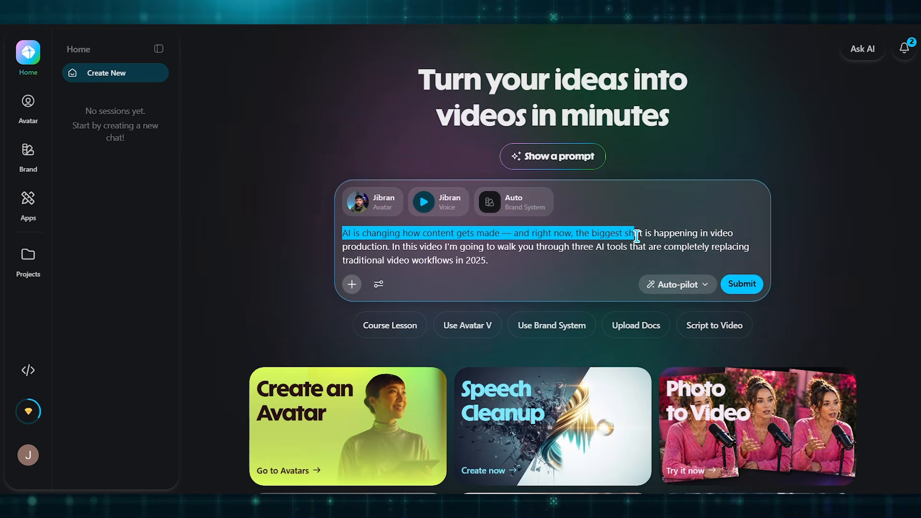
click(740, 234)
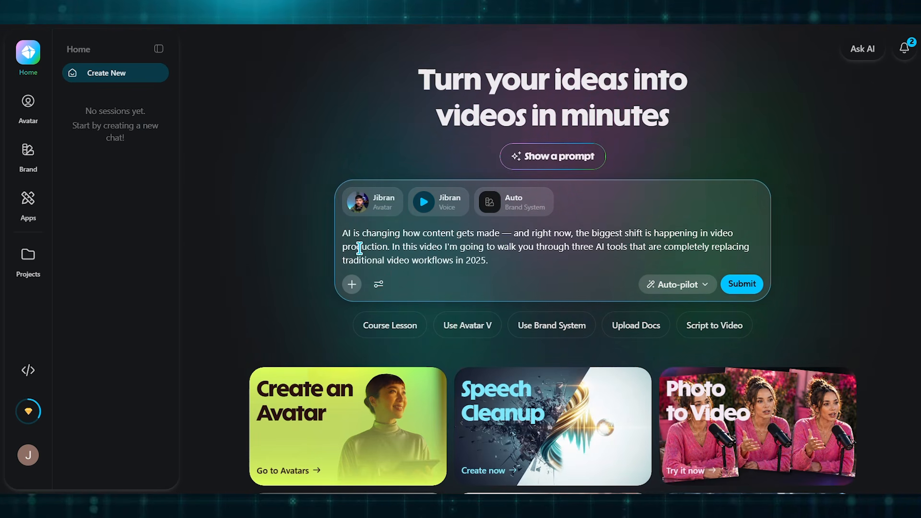
drag(530, 251, 664, 250)
drag(738, 247, 752, 246)
click(753, 247)
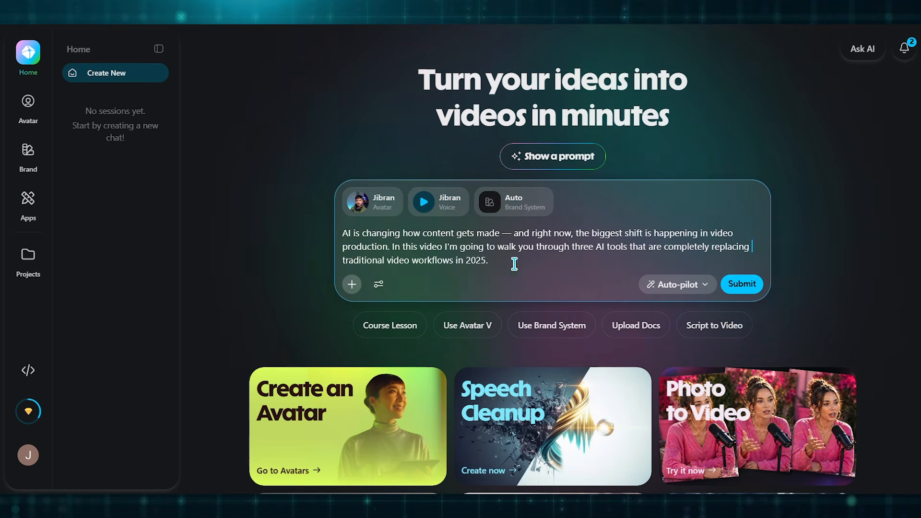
drag(395, 261, 496, 260)
click(496, 260)
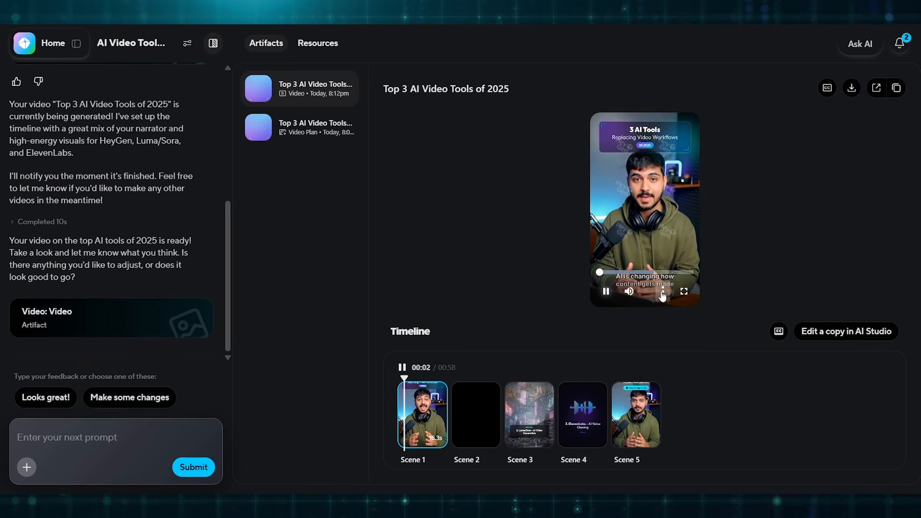
Preview the generated video "Top 3 AI Video Tools of 2025" and look through its playback speed options.
click(663, 292)
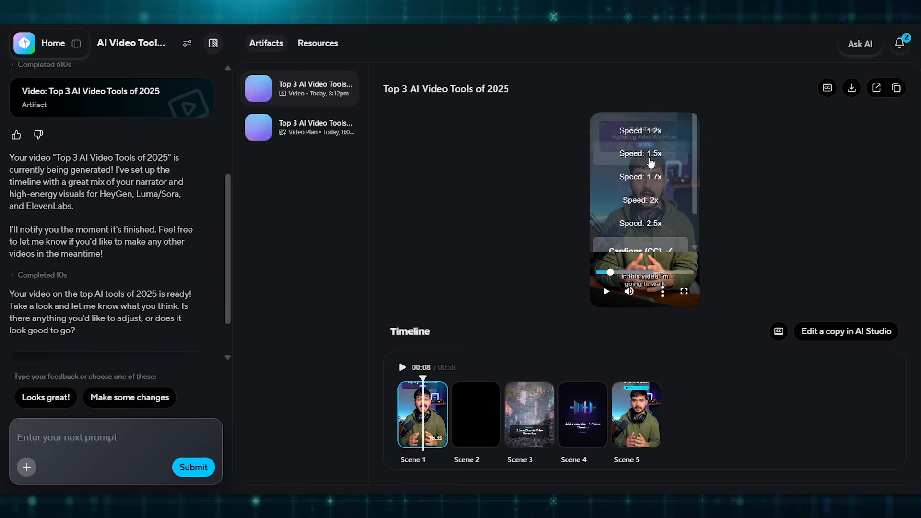
scroll(655, 214, down, 1)
click(710, 215)
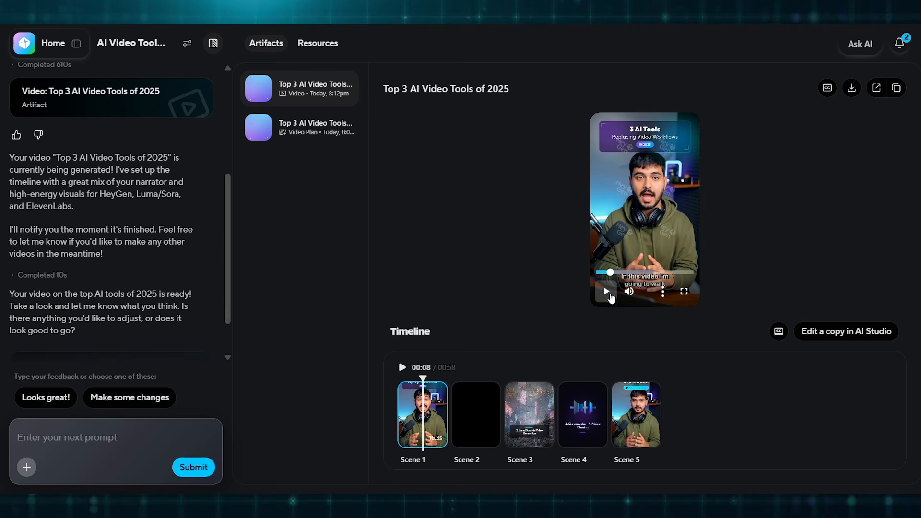
click(606, 292)
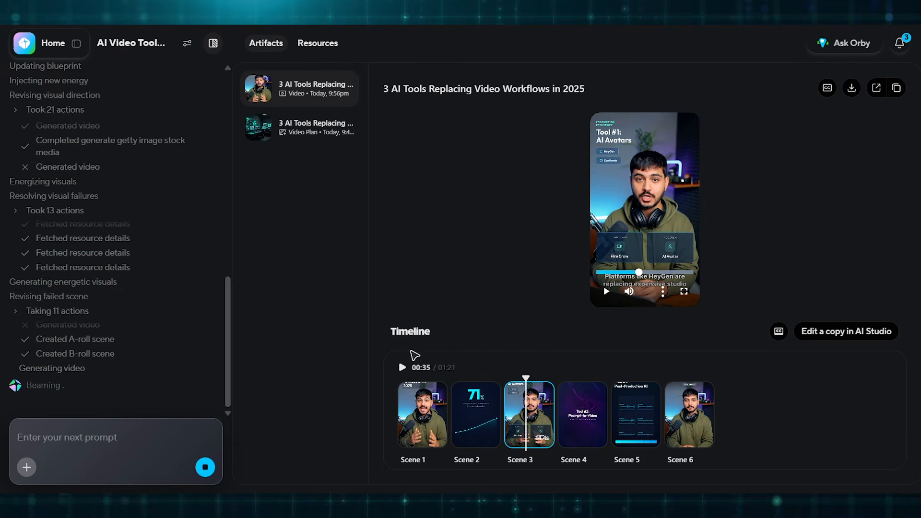
Play the video "3 AI Tools Replacing Video Workflows in 2025" and review its scenes.
click(402, 368)
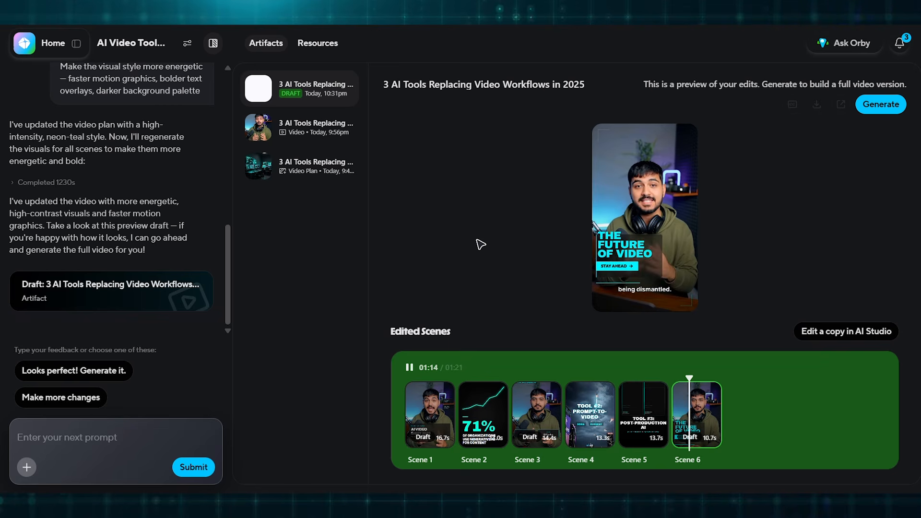
scroll(225, 290, up, 2)
scroll(226, 290, down, 2)
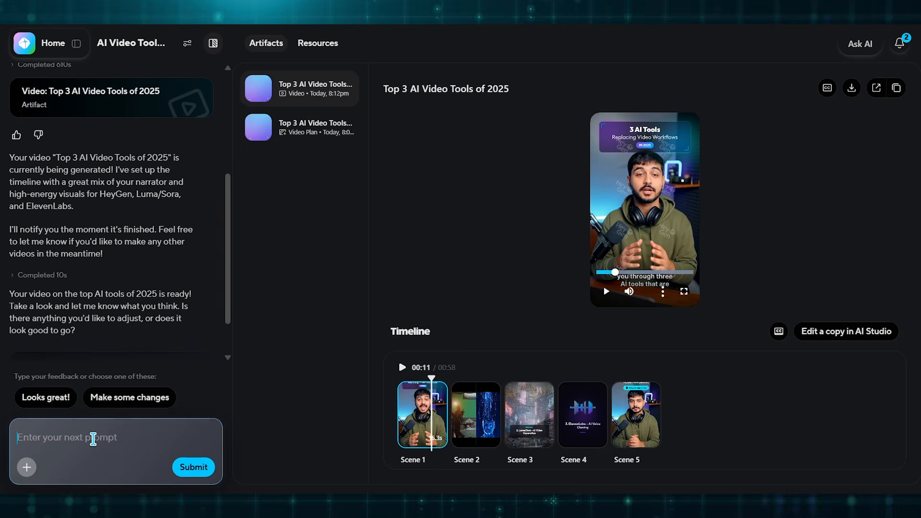
Submit the follow-up prompt "Make the visual style more energetic — faster motion graphics, bolder text overlays, darker background palette.".
click(91, 438)
text(Make the visual style more energetic — faster motion graphics, bolder text overlays, darker background palette.)
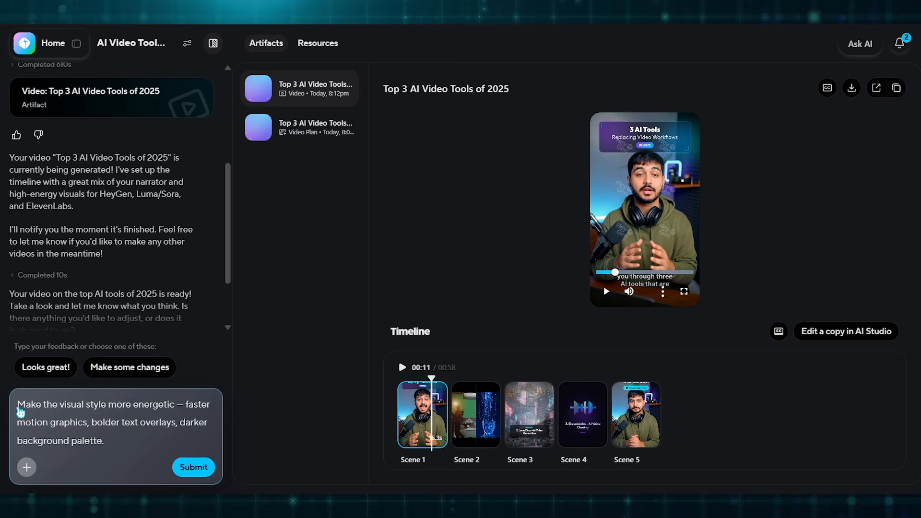
drag(66, 404, 143, 407)
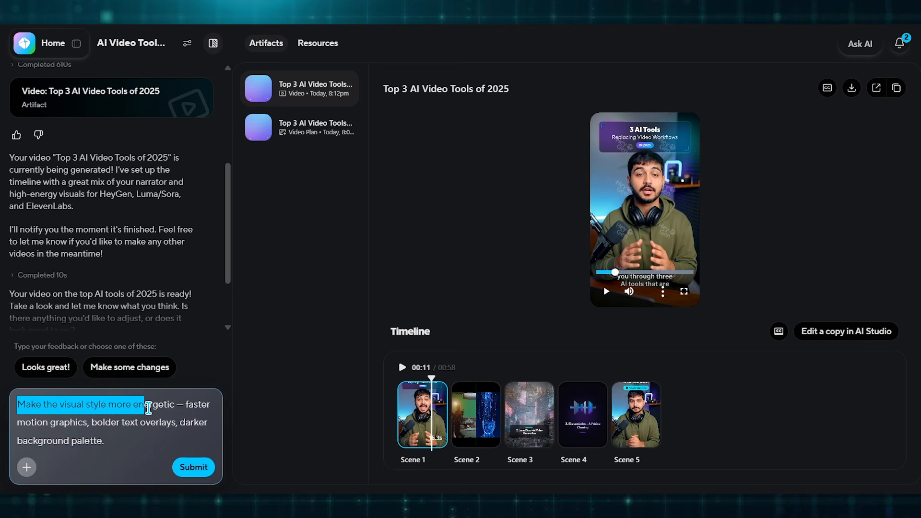
drag(199, 409, 210, 405)
click(210, 406)
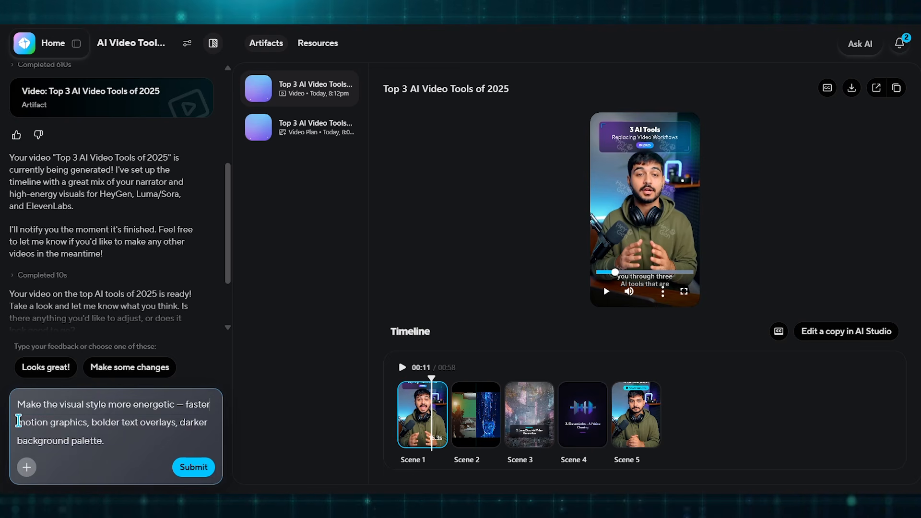
drag(121, 423, 216, 424)
click(42, 441)
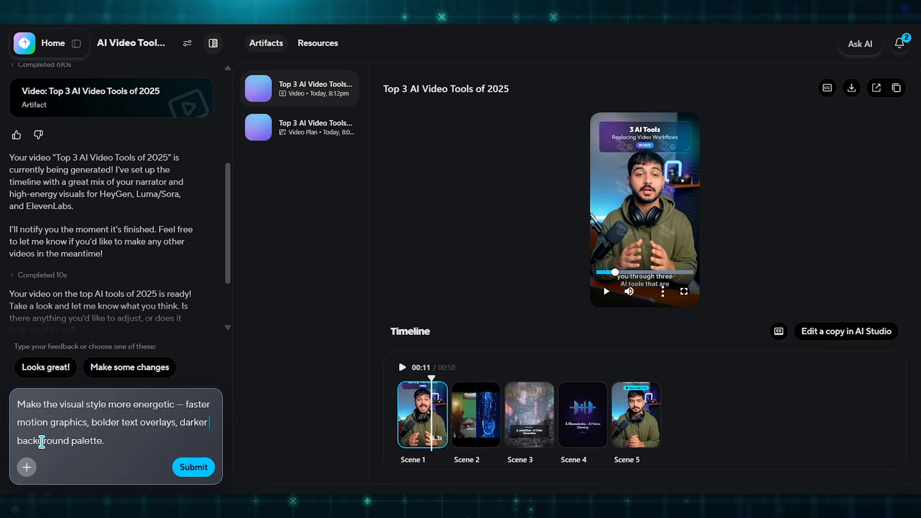
click(204, 473)
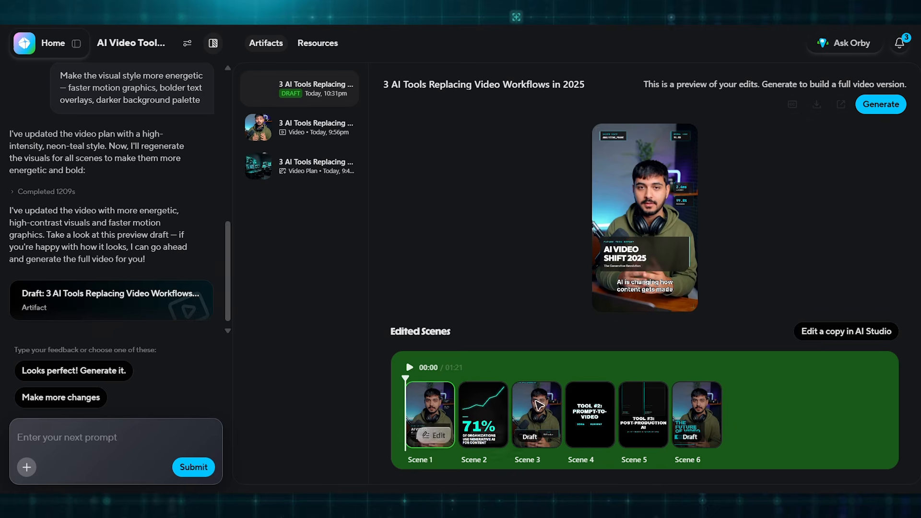
Play the edited scenes draft from the start and review the generation chat.
click(409, 368)
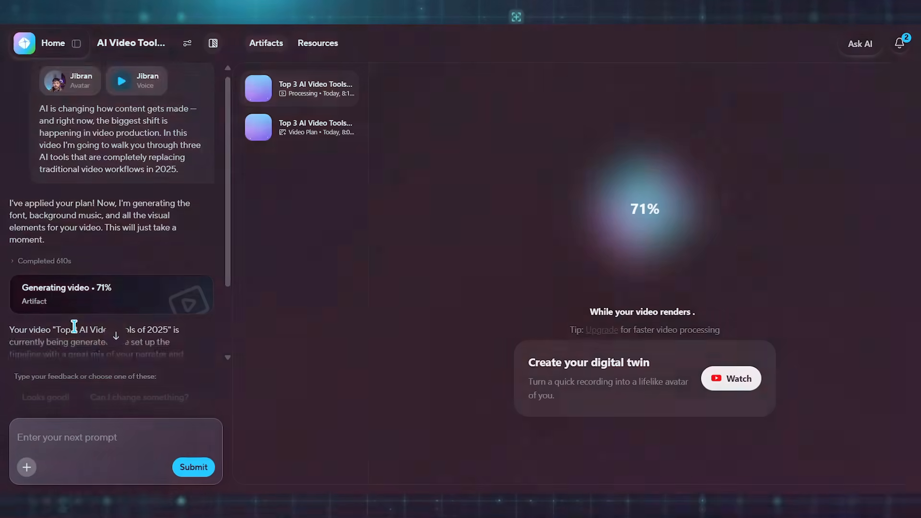
scroll(74, 326, down, 3)
drag(230, 288, 228, 210)
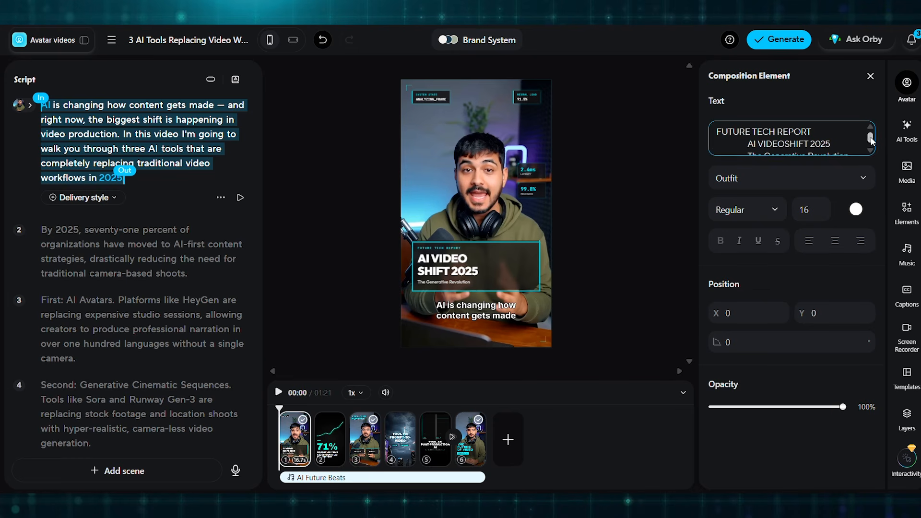
Inspect the text, font weight options and font size of scene 1's "AI VIDEO SHIFT 2025" overlay.
drag(870, 137, 869, 144)
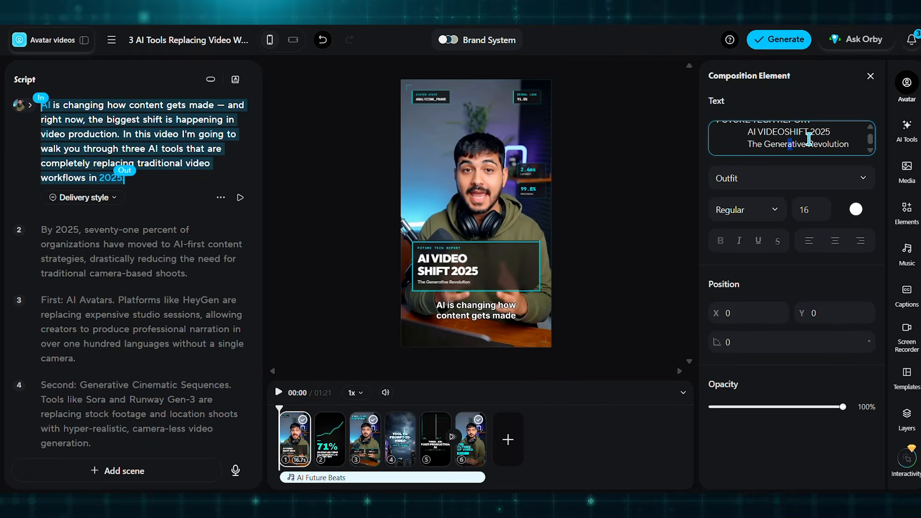
drag(809, 140, 710, 130)
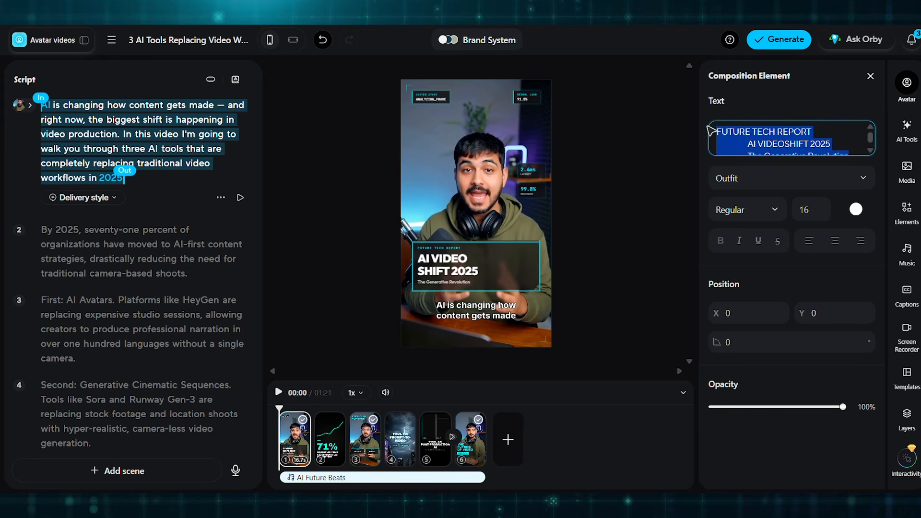
click(785, 130)
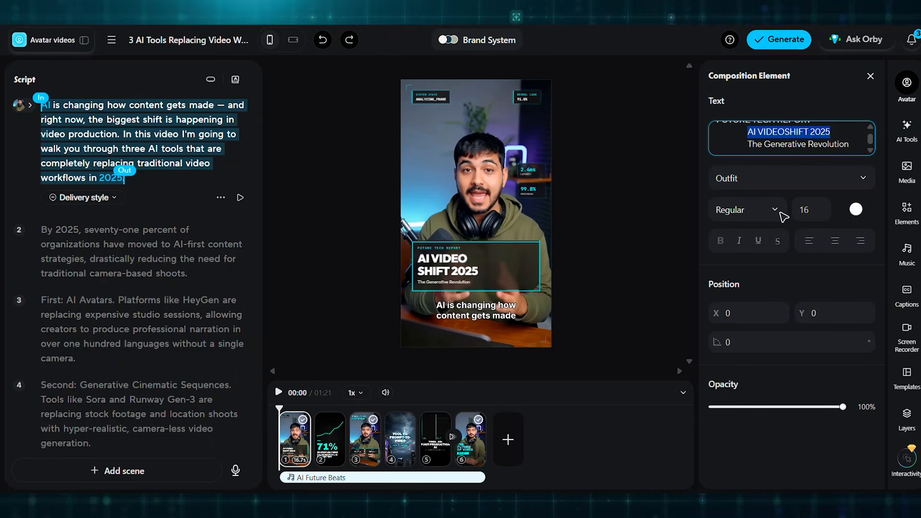
click(771, 209)
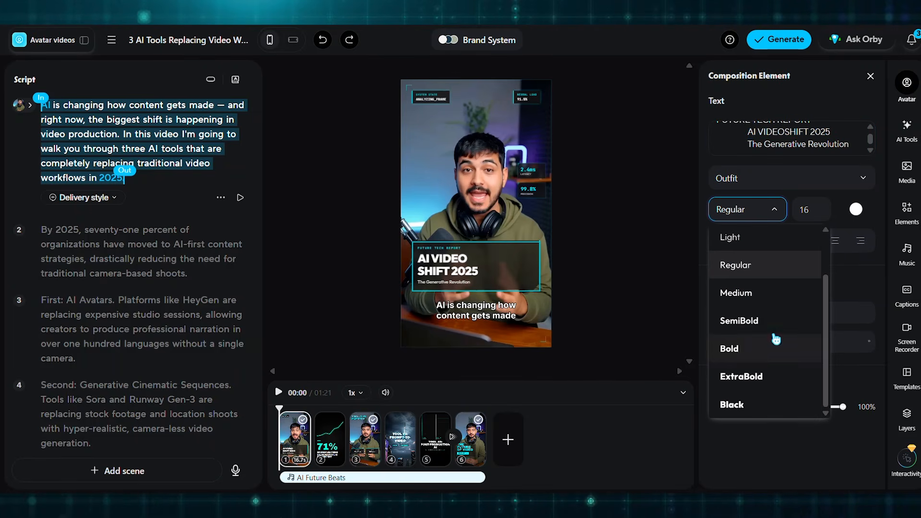
double_click(817, 214)
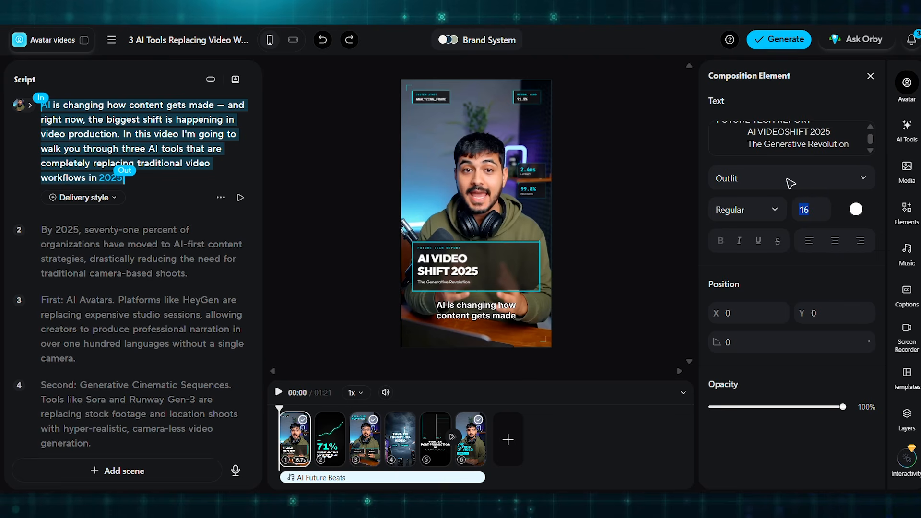
key(Return)
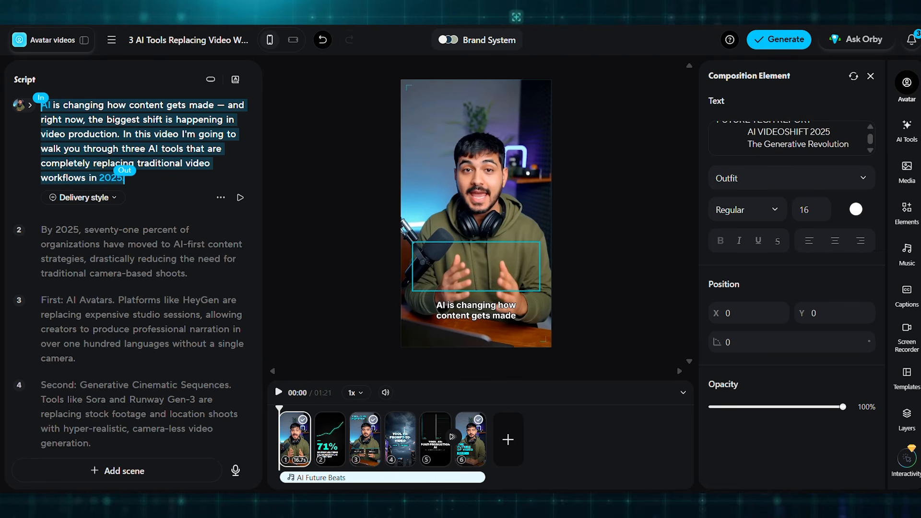
key(Escape)
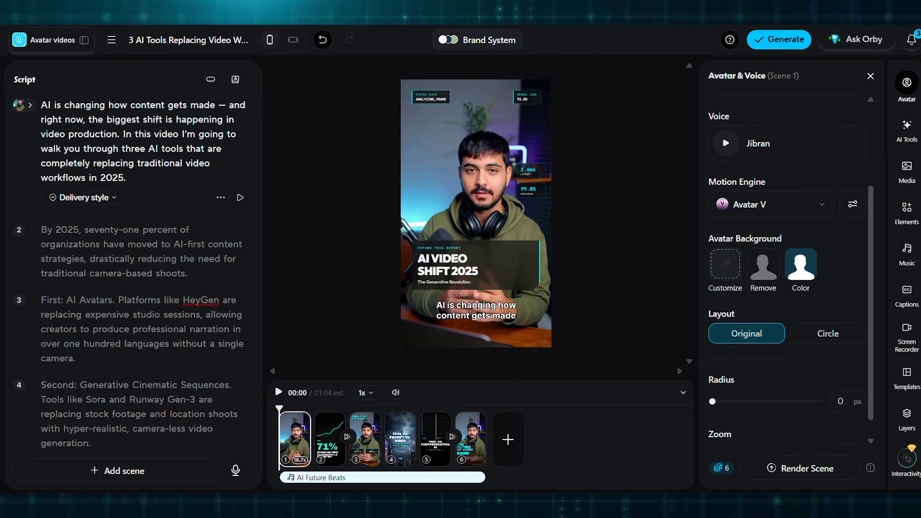
Browse the stock images for replacing scene 1's avatar background and open the AI edit prompt for the green forest image.
click(800, 269)
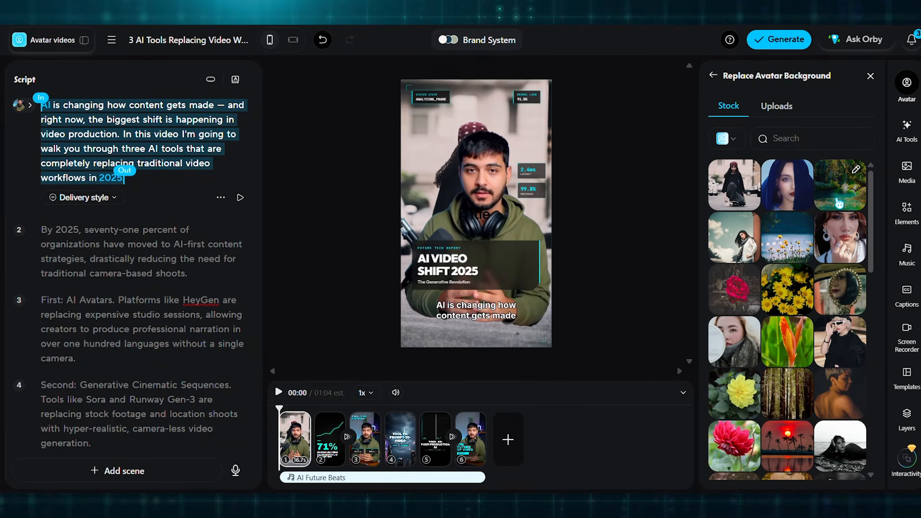
click(856, 172)
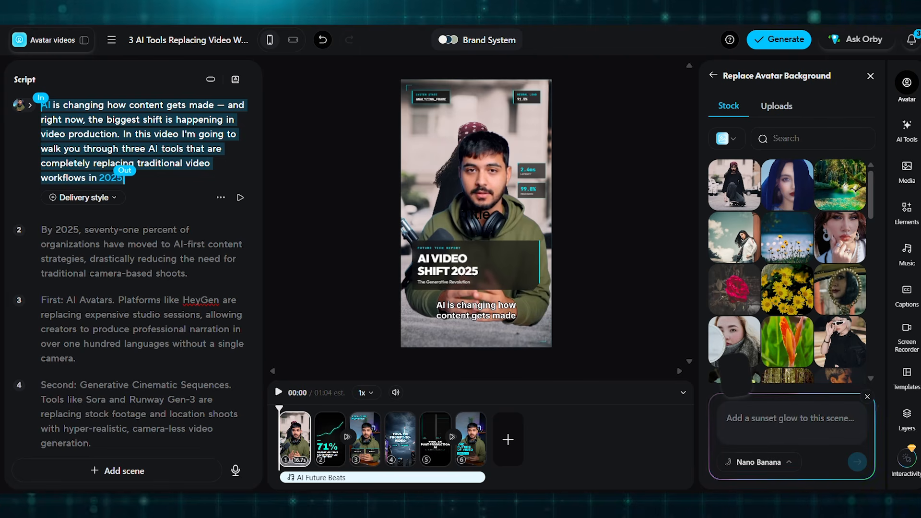
scroll(803, 338, down, 1)
scroll(803, 337, down, 5)
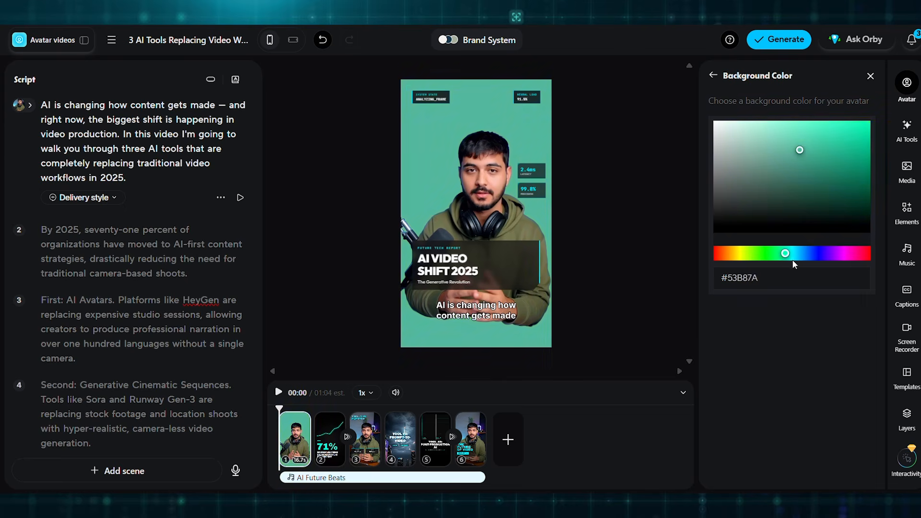
Set scene 1's avatar background color to purple #AB53B8 and close the color settings.
drag(792, 260, 869, 264)
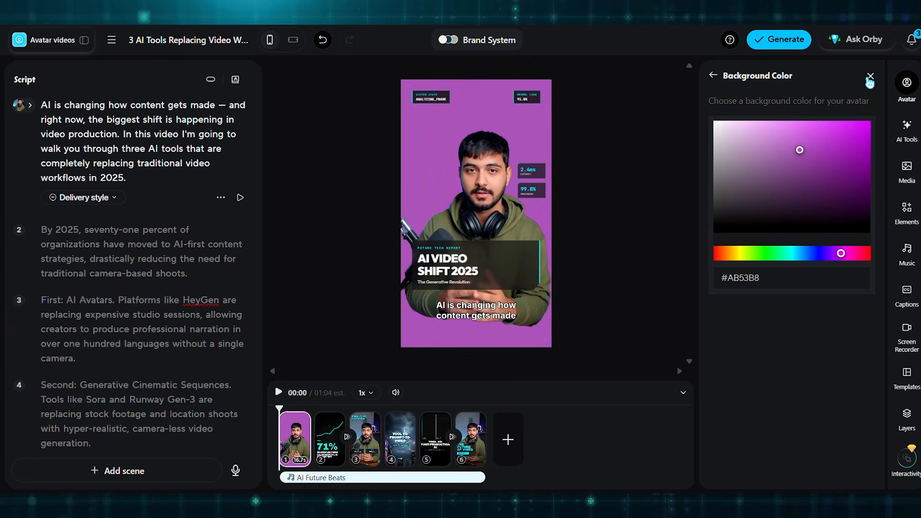
click(869, 78)
click(907, 89)
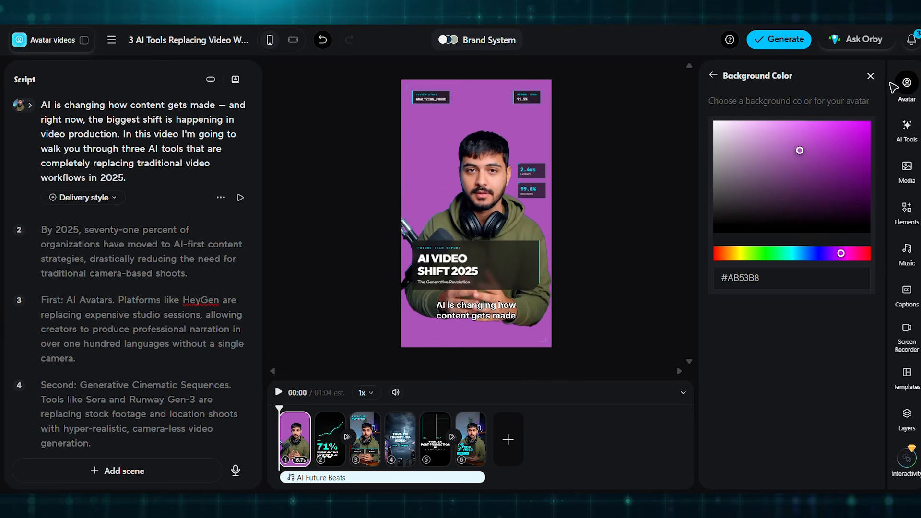
click(871, 76)
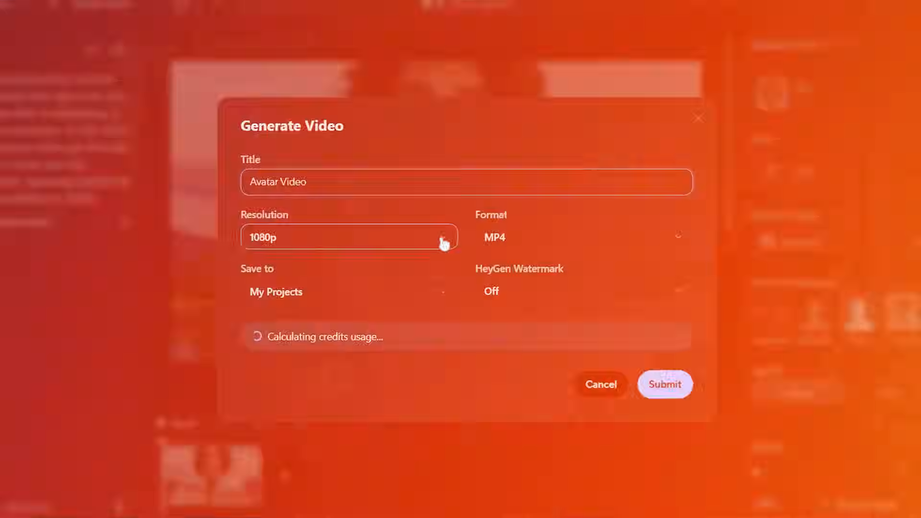
Review the resolution and format options for generating the "Avatar Video" project.
click(442, 238)
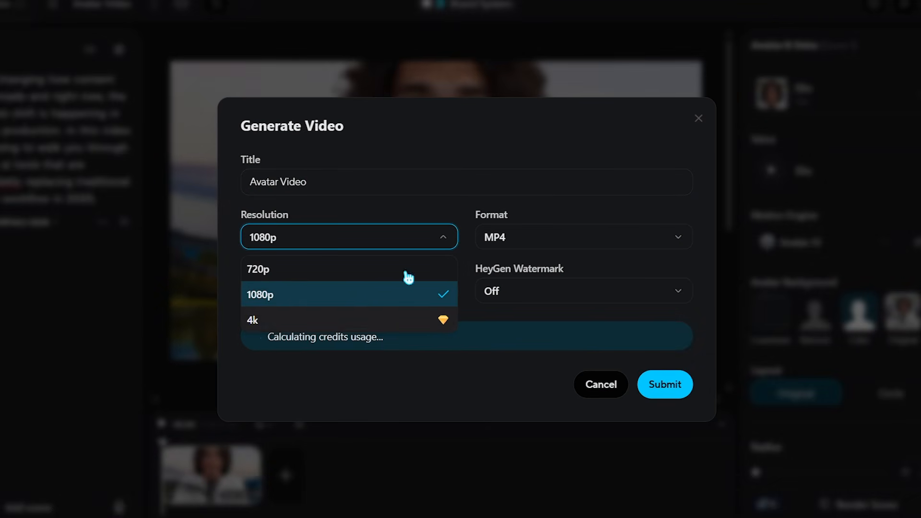
click(560, 244)
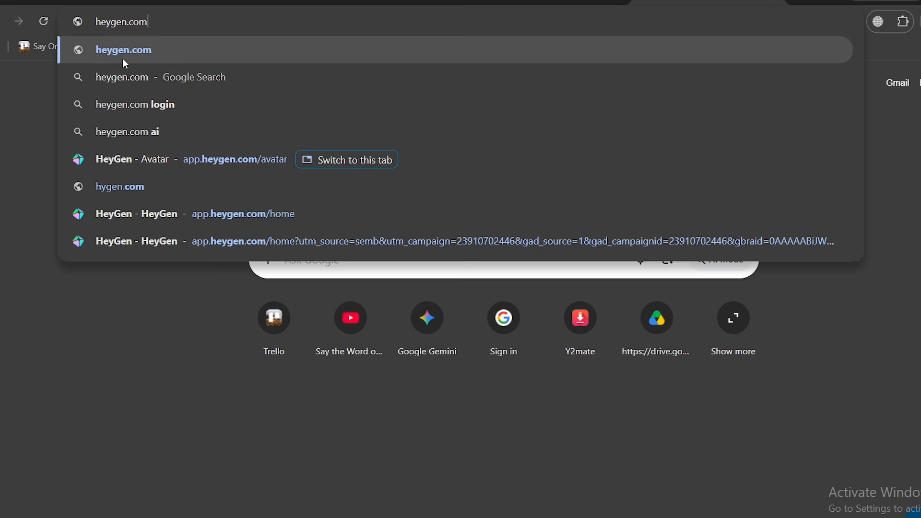
Open heygen.com, go to the avatar area and browse the public voices in the HeyGen library.
click(153, 60)
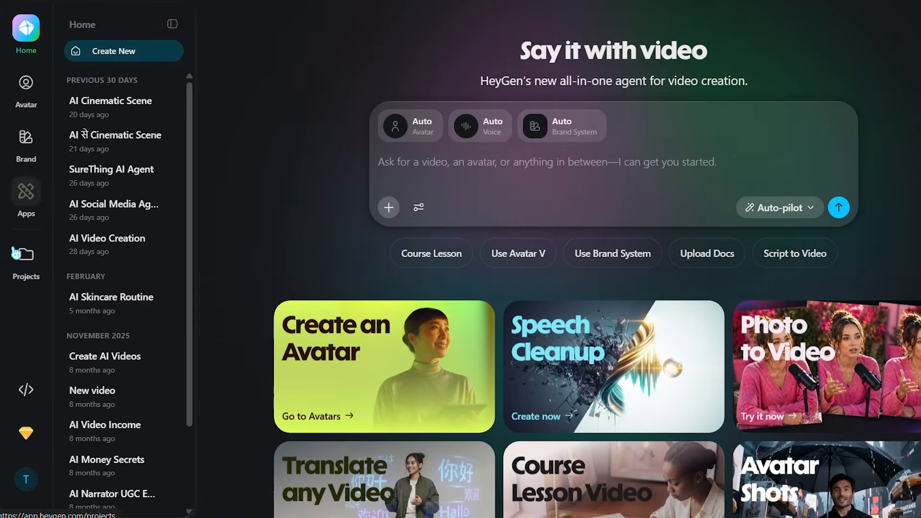
click(26, 83)
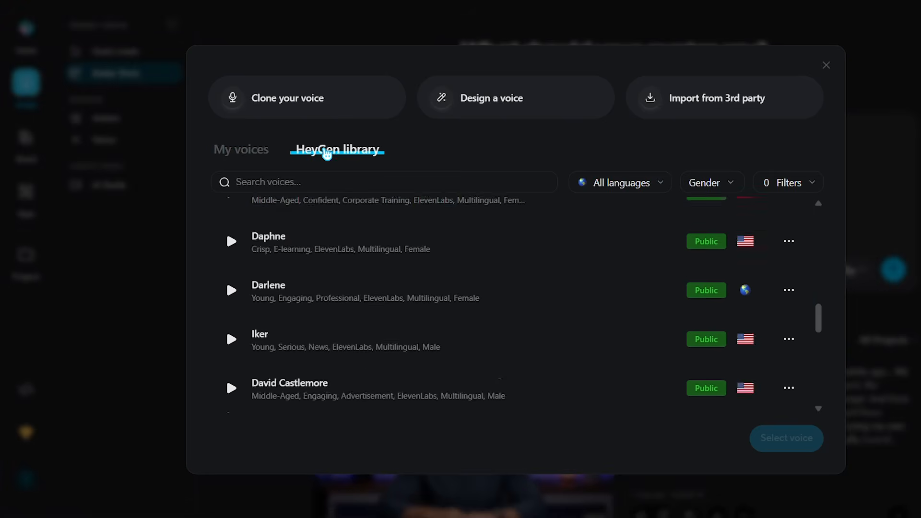
scroll(375, 208, down, 4)
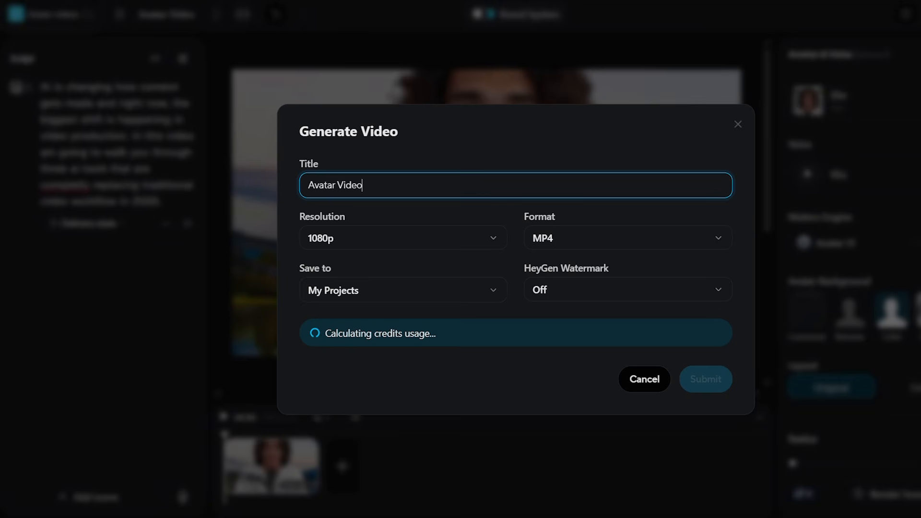
Open the resolution choices in the video generation settings.
click(491, 239)
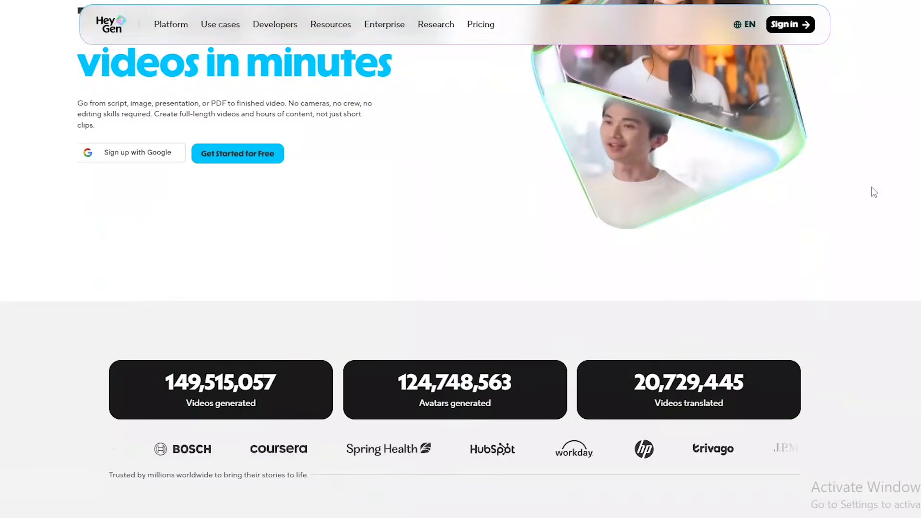
Examine the HeyGen website's homepage down to the Video Agent and Hyper Realistic Avatars features.
scroll(873, 190, down, 3)
scroll(870, 182, down, 8)
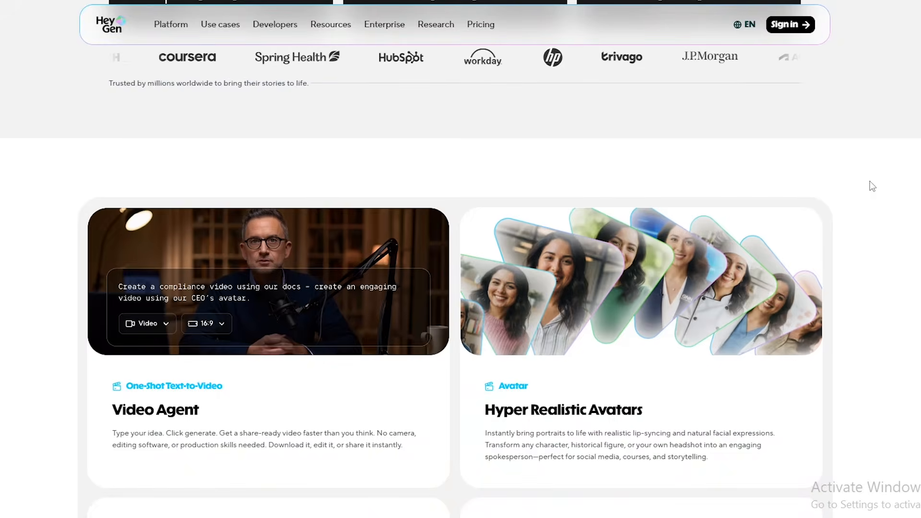